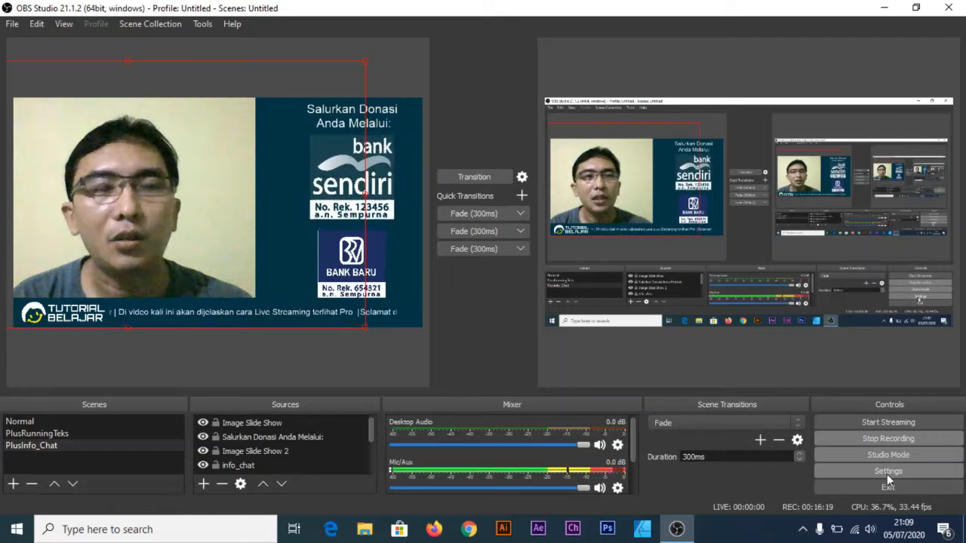
Open the program settings and choose English as the interface language and Dark as the theme
click(892, 473)
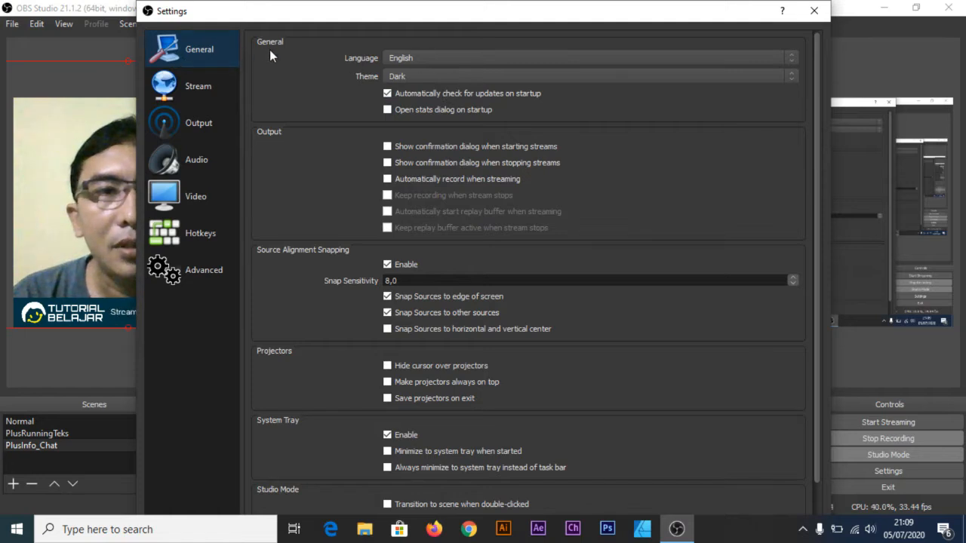
click(408, 58)
click(409, 59)
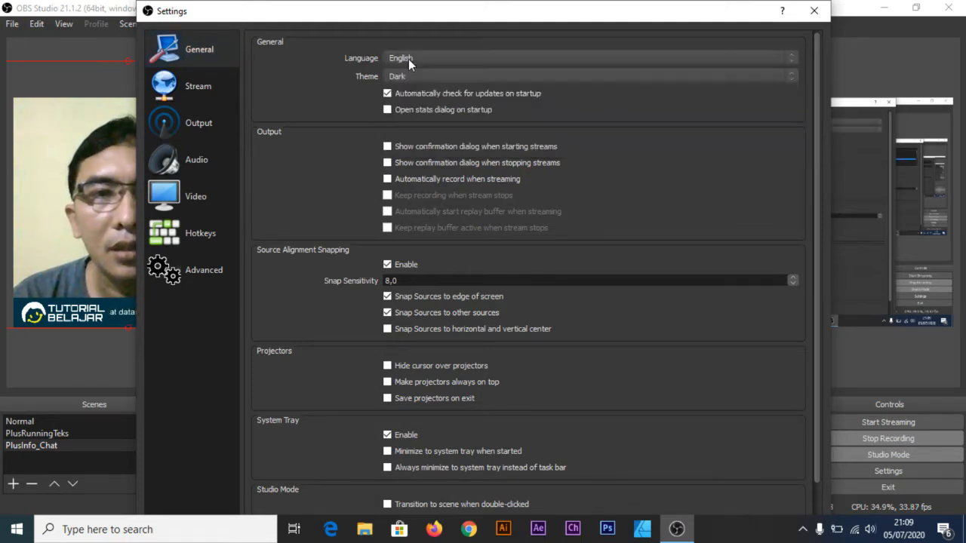
click(436, 80)
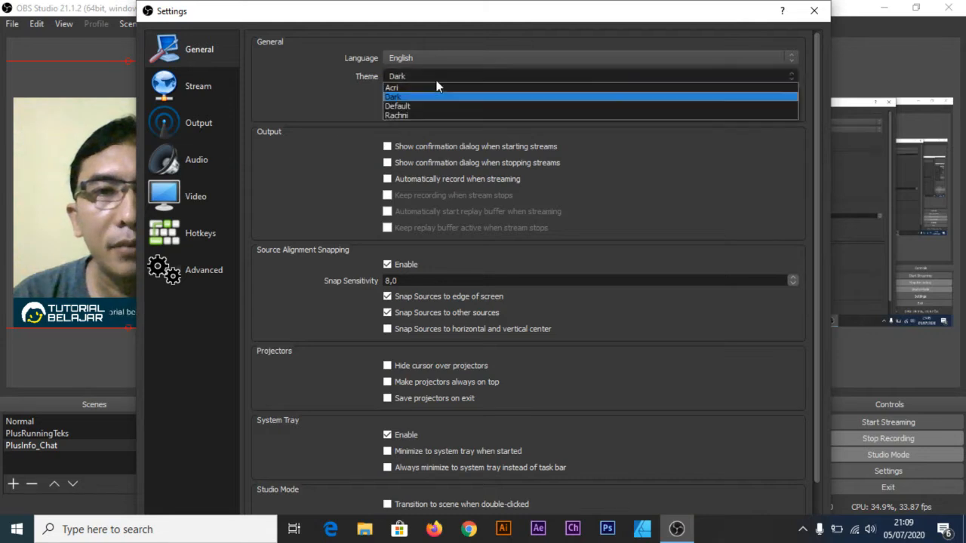
click(428, 95)
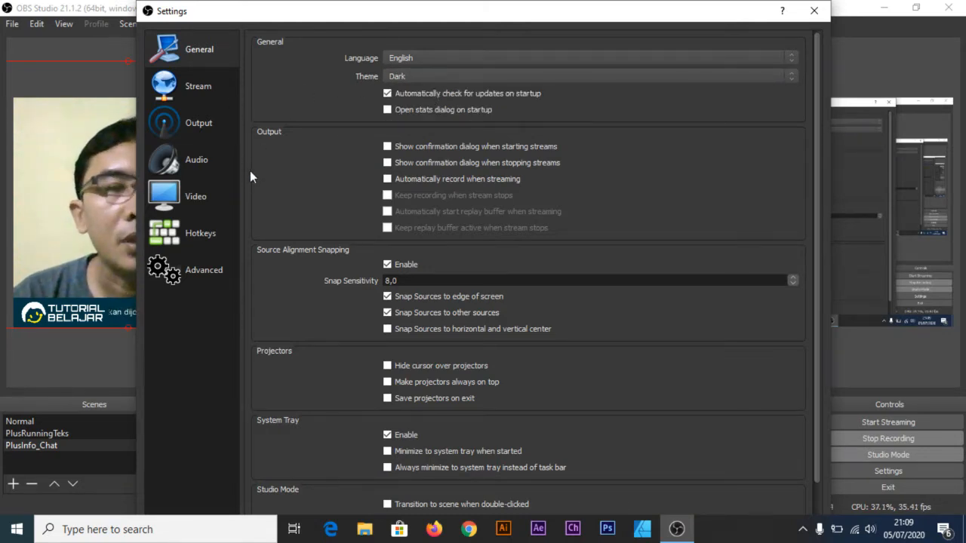
Set the streaming output to the ultrafast CPU usage preset, high profile and film tune, and check the video, recording and audio track options
click(200, 197)
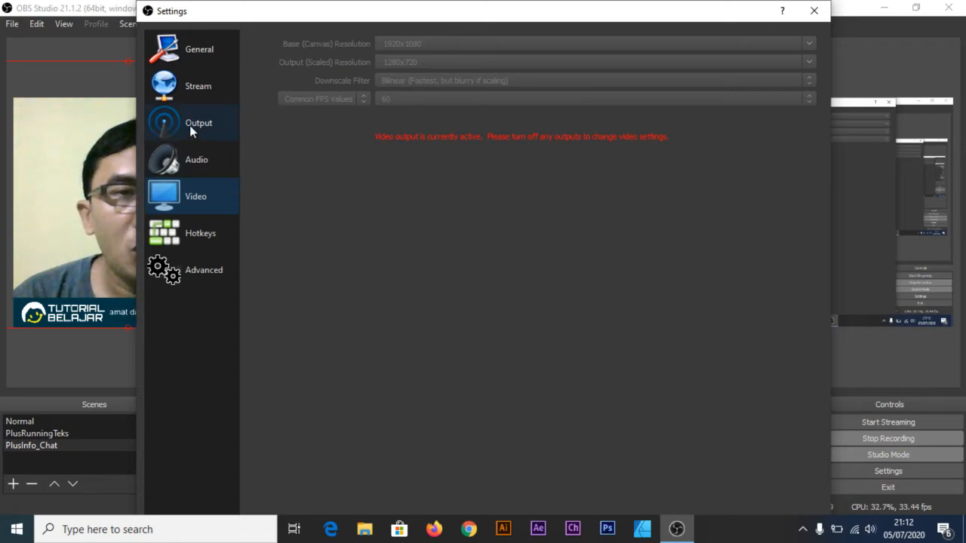
click(212, 127)
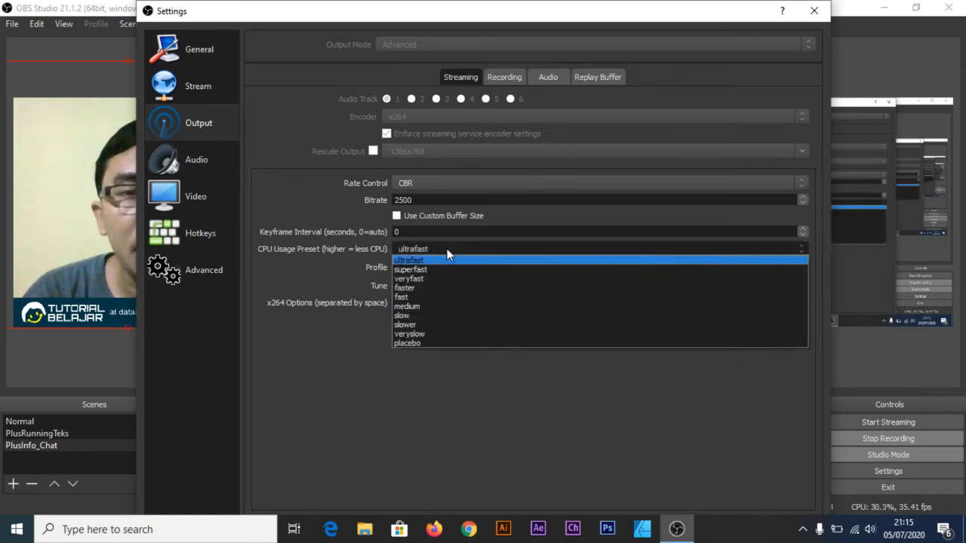
click(441, 259)
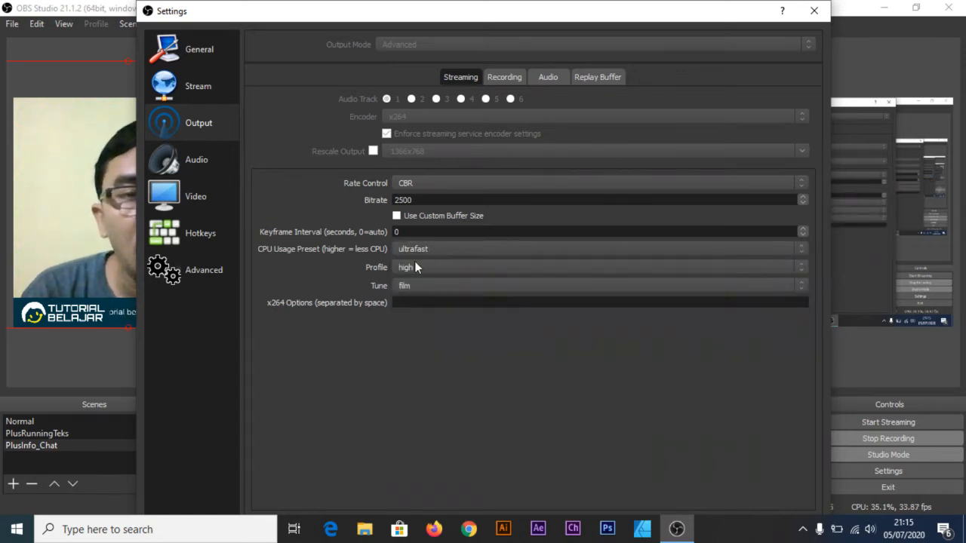
click(435, 268)
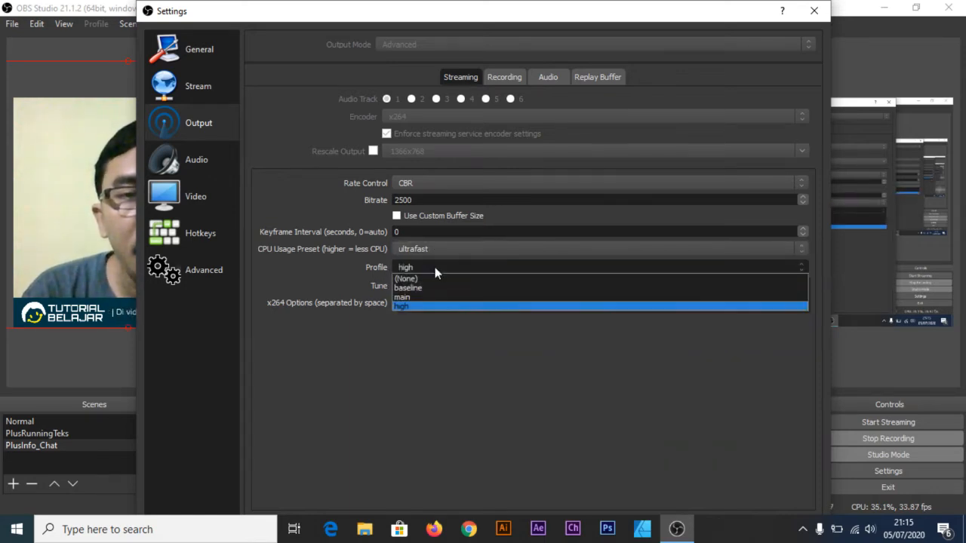
click(422, 304)
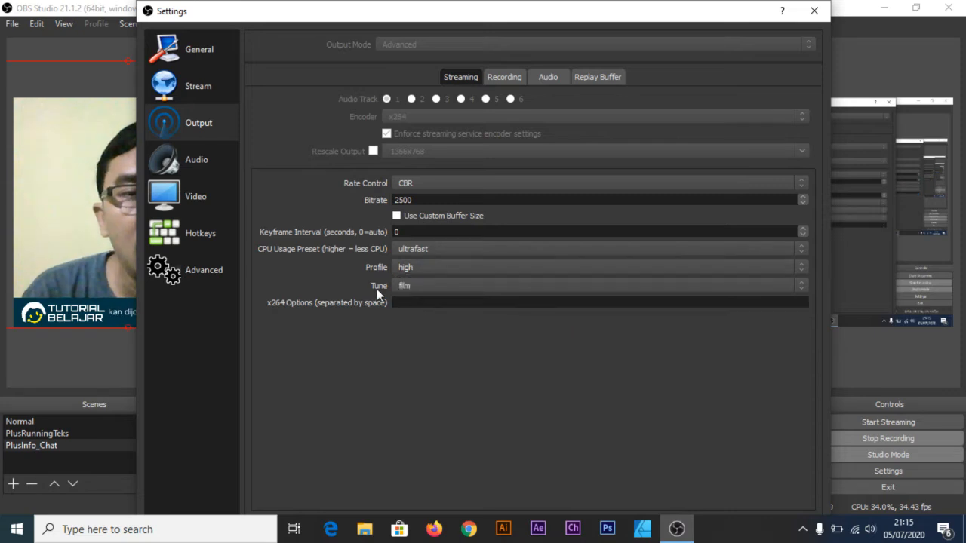
click(439, 286)
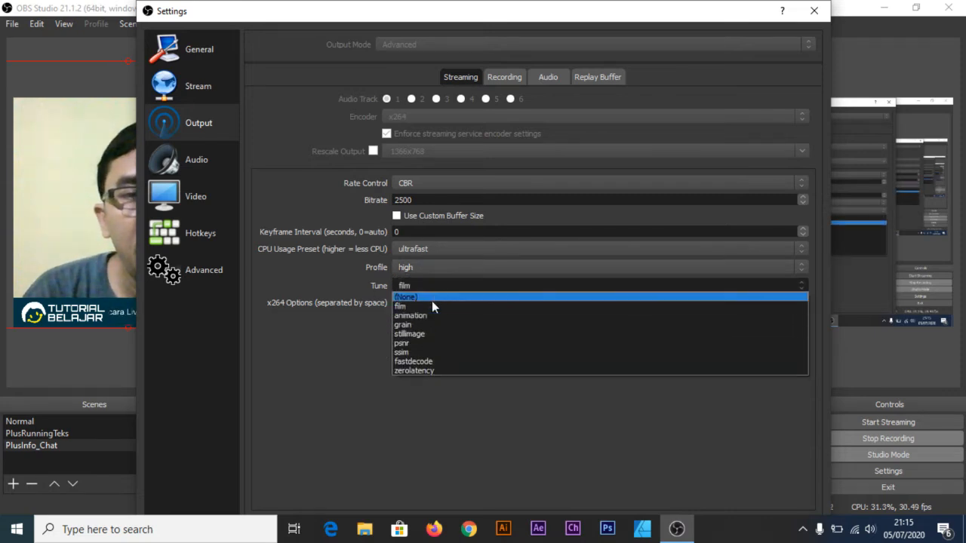
click(429, 306)
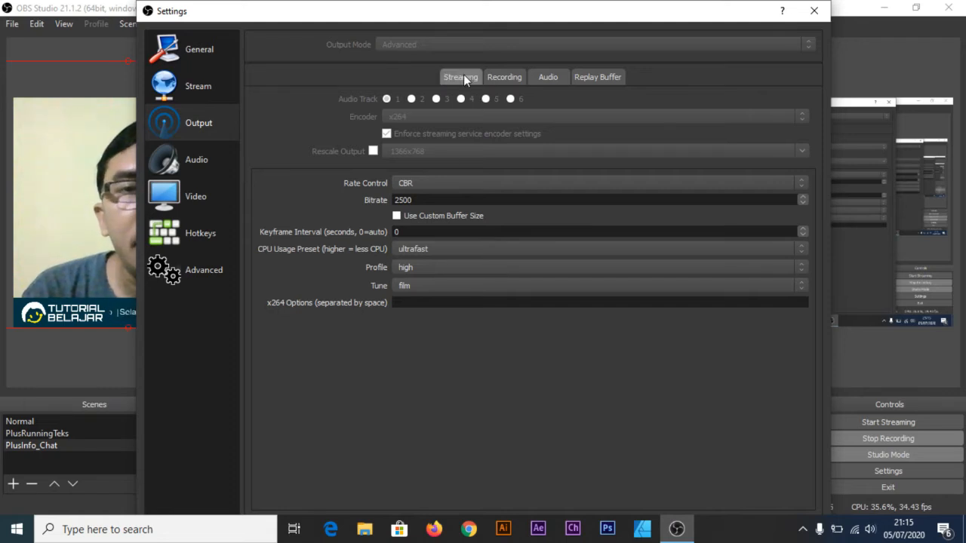
click(504, 79)
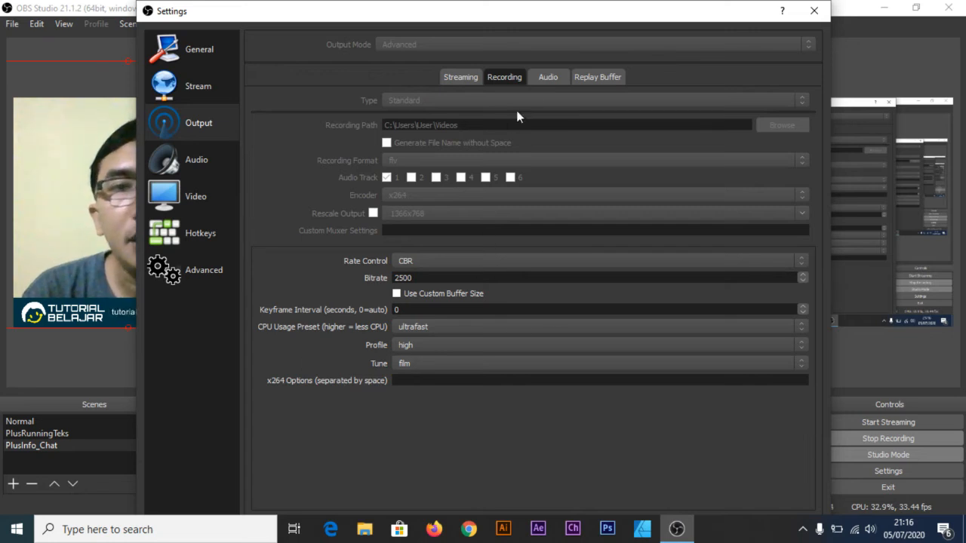
click(545, 78)
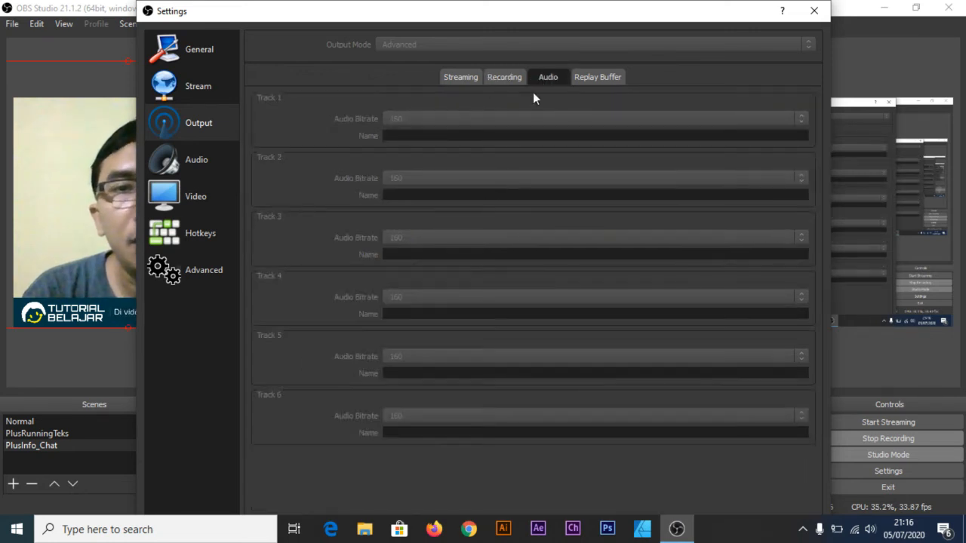
Try the 48khz audio sample rate and set it back to 44.1khz
click(187, 162)
click(419, 43)
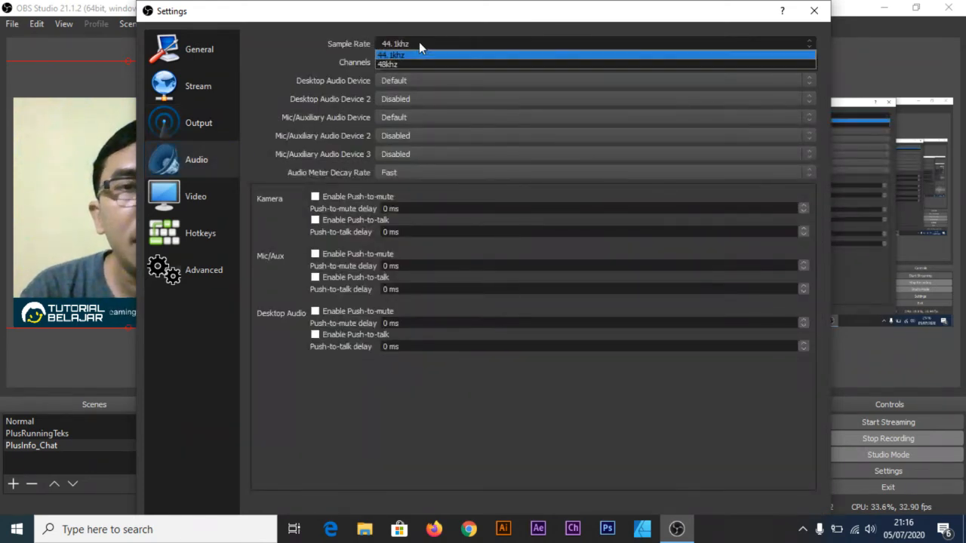
click(413, 65)
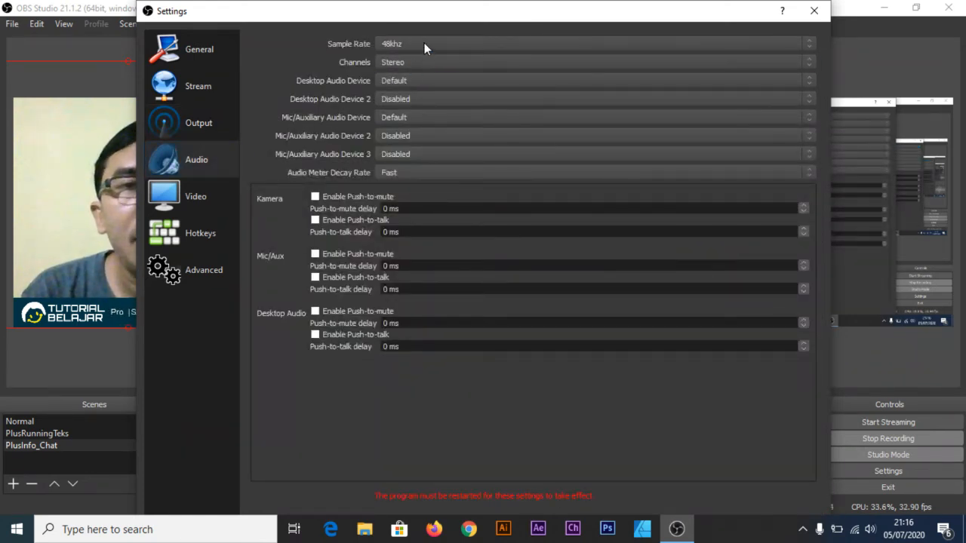
click(424, 44)
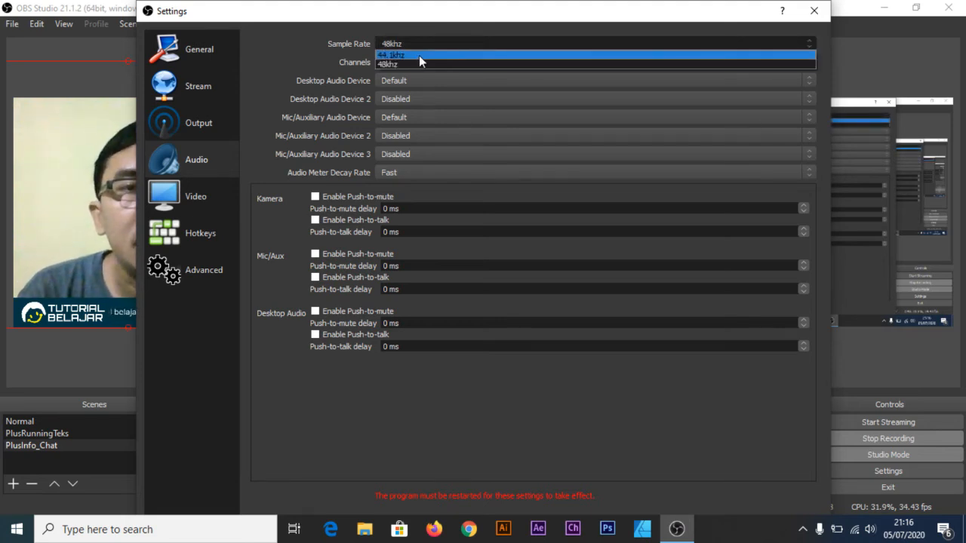
click(419, 55)
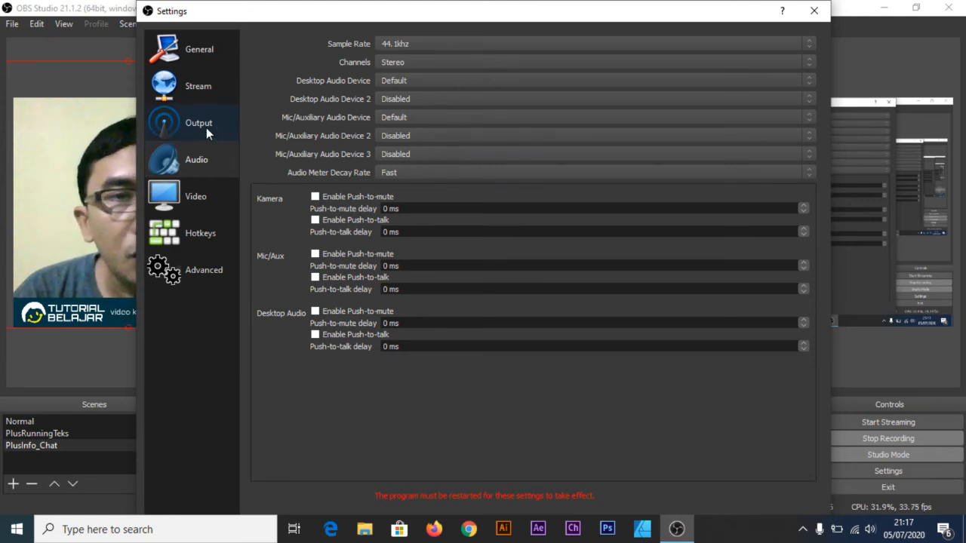
Configure the stream to use Streaming Services with YouTube / YouTube Gaming and the Primary YouTube ingest server
click(194, 86)
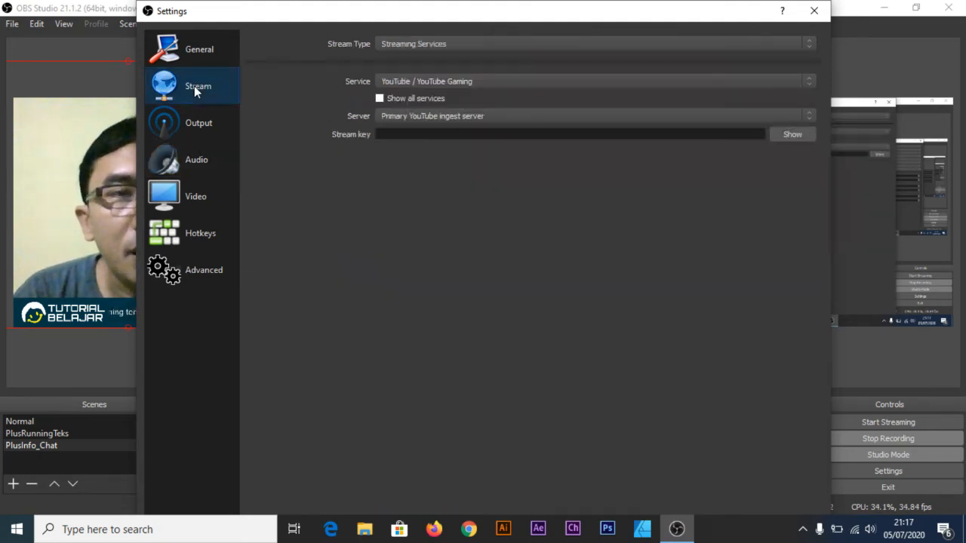
click(459, 44)
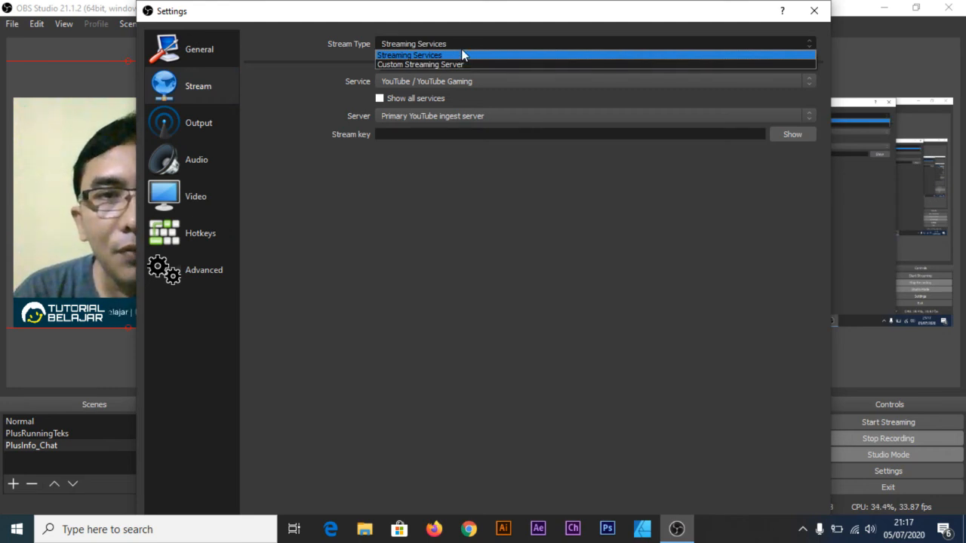
click(461, 52)
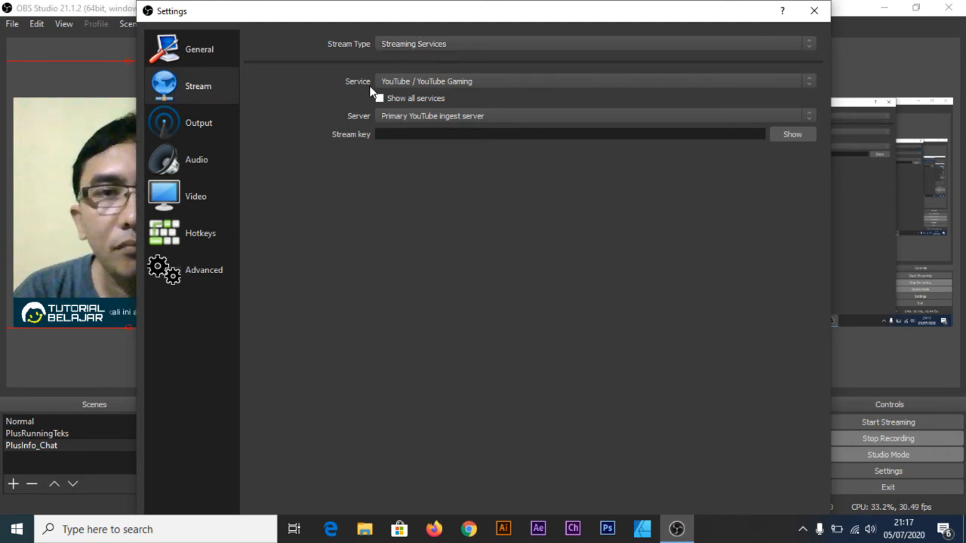
click(418, 82)
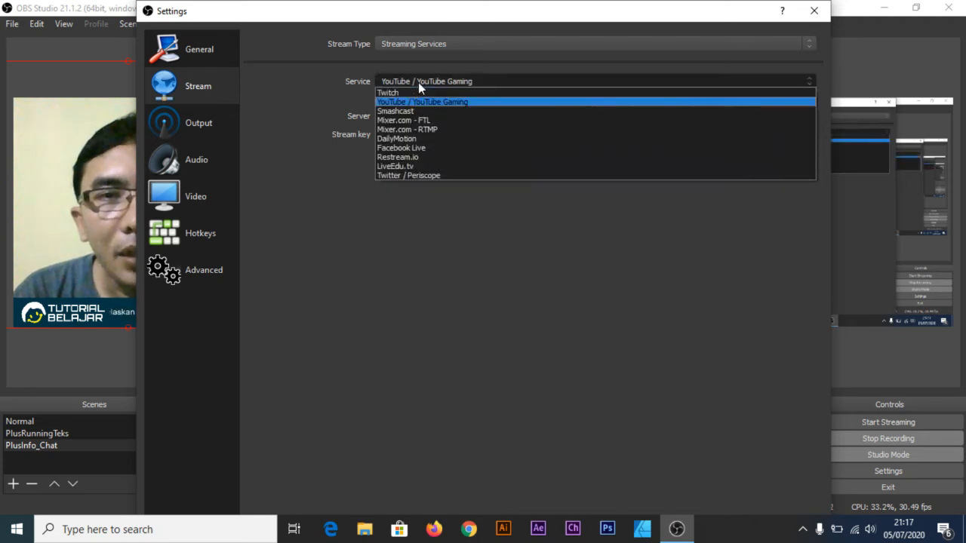
click(471, 103)
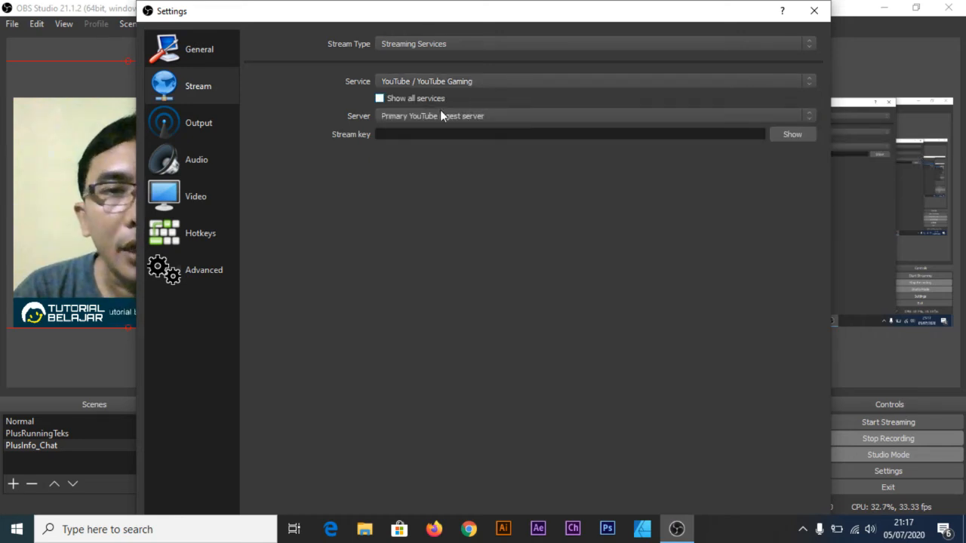
click(412, 117)
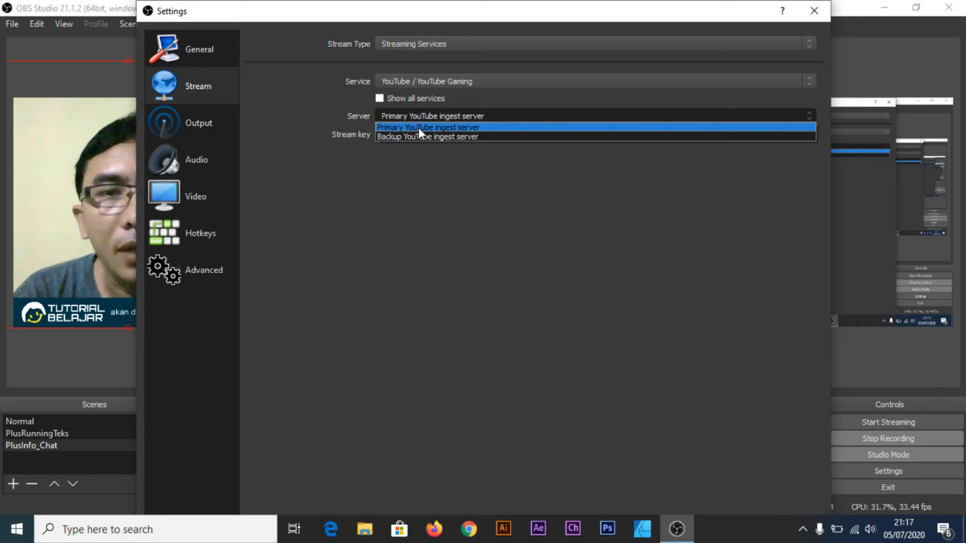
click(420, 128)
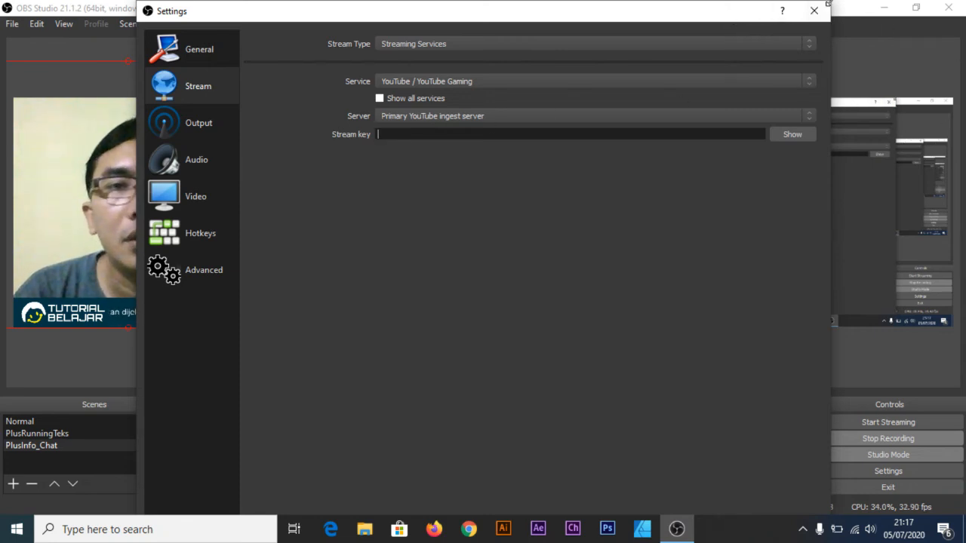
Shrink and reposition the Settings window so it fits on screen, and review the Hotkeys and Advanced settings
drag(827, 3, 726, 119)
drag(533, 129, 574, 34)
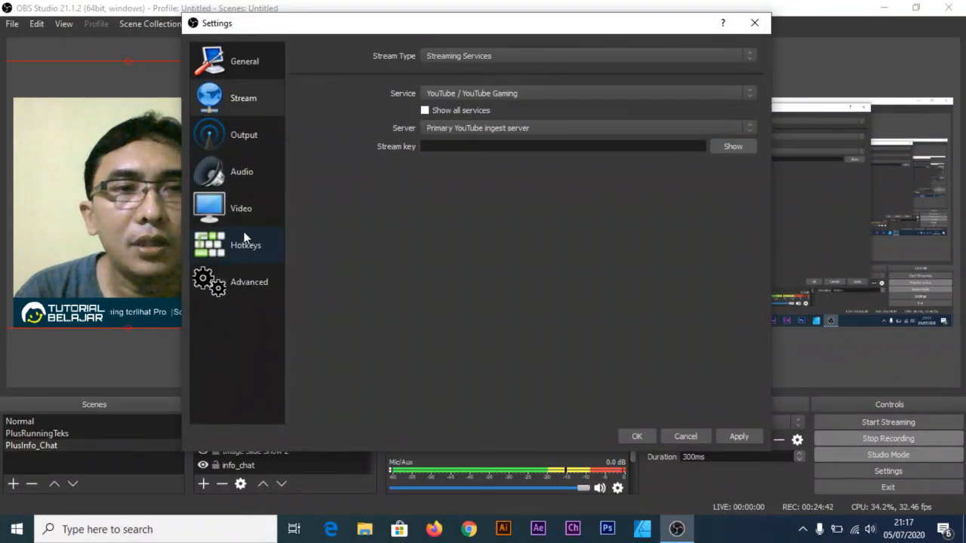
click(253, 252)
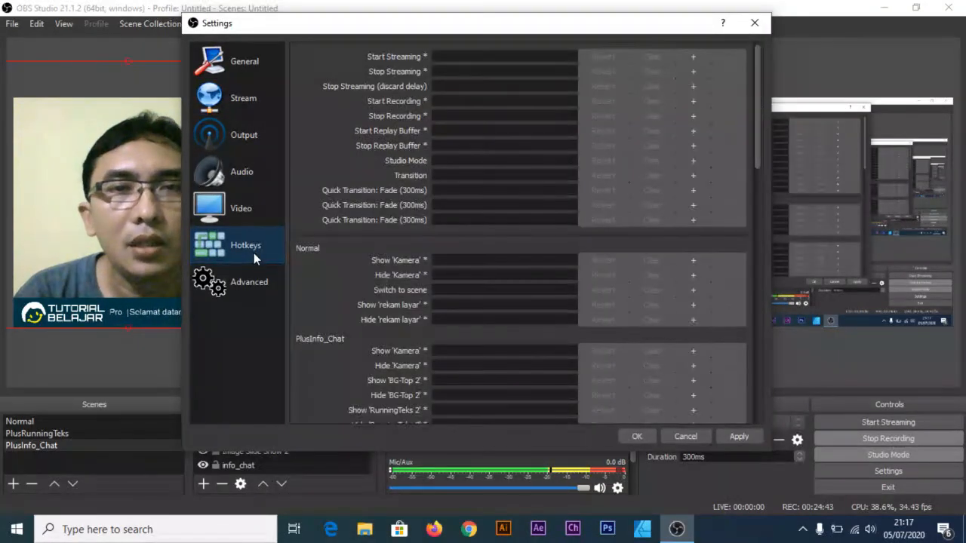
click(239, 289)
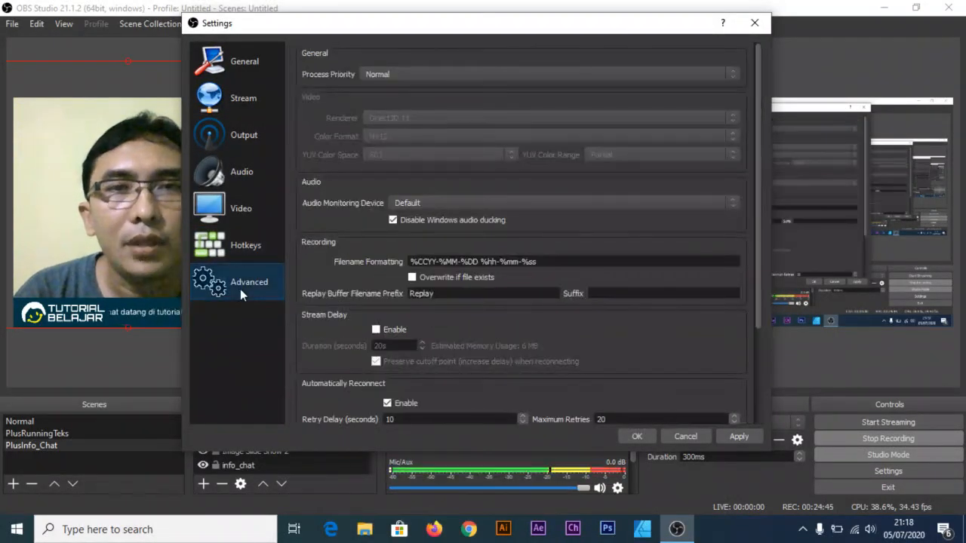
click(245, 249)
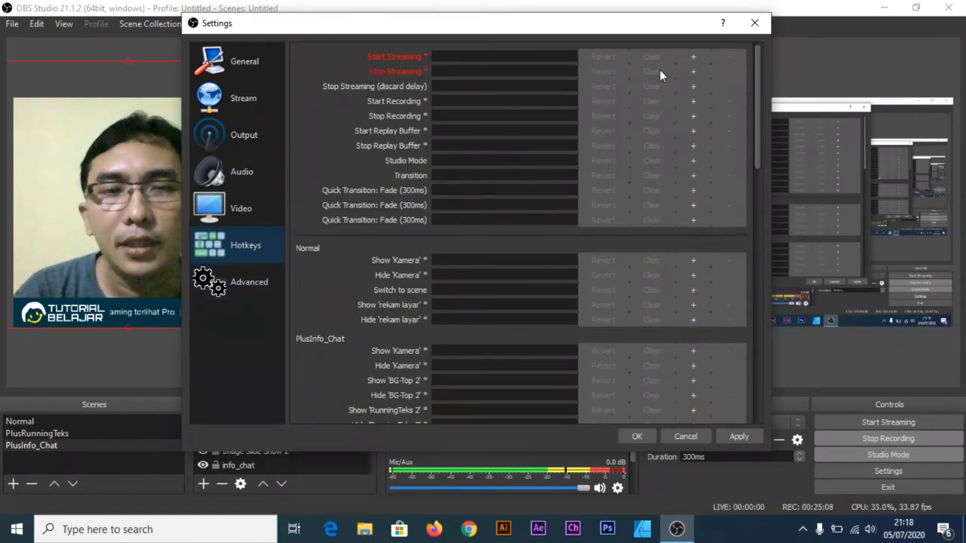
Recheck the General, Video, Output, Audio and Stream settings, and apply the changes and close the Settings window
click(254, 73)
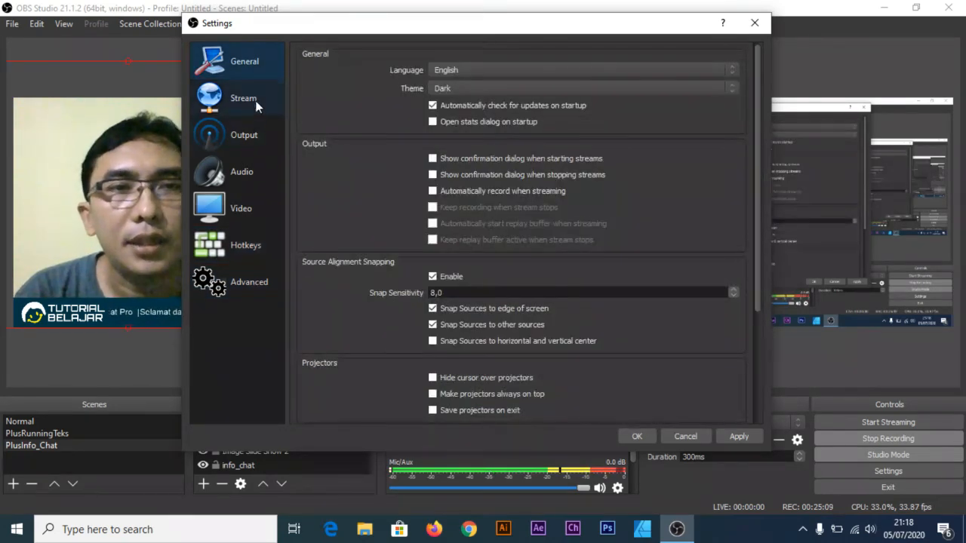
click(233, 211)
click(242, 144)
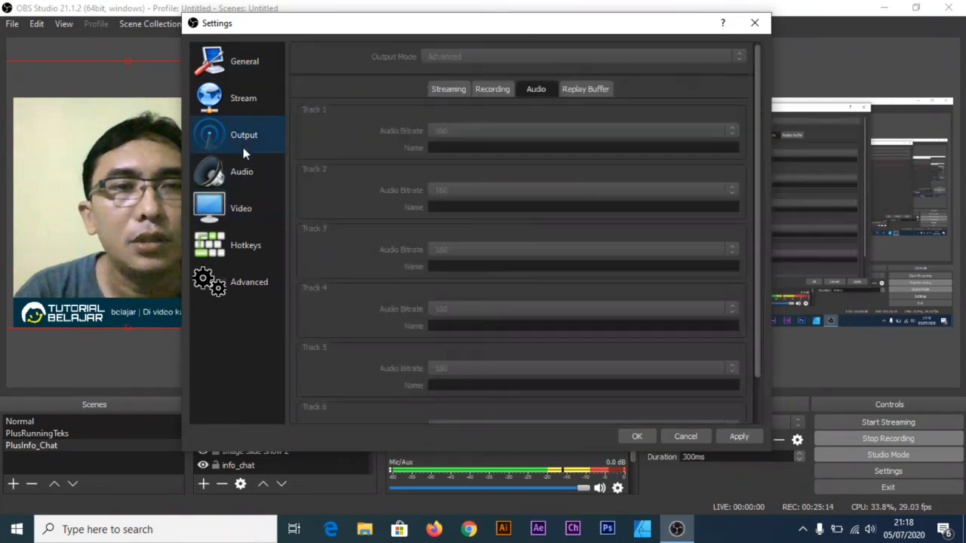
click(239, 172)
click(243, 98)
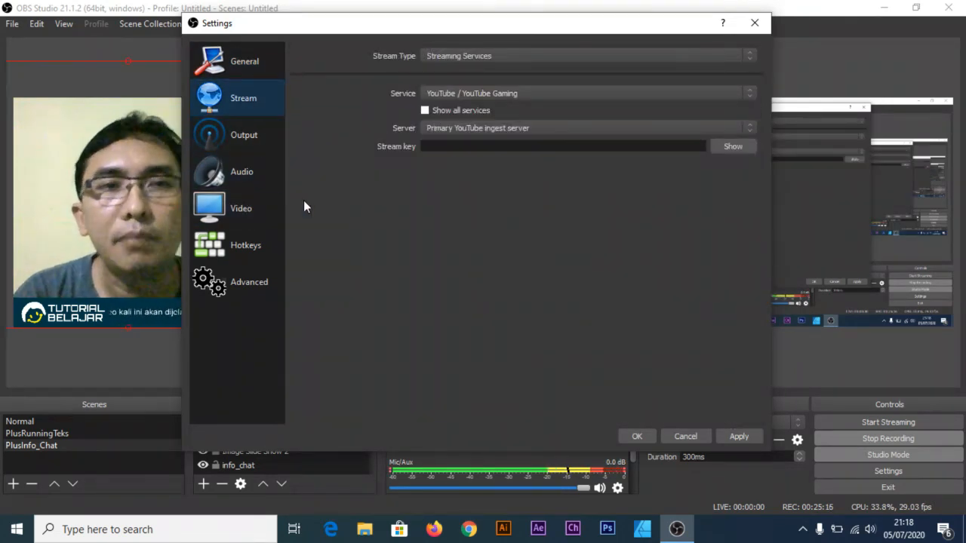
click(244, 64)
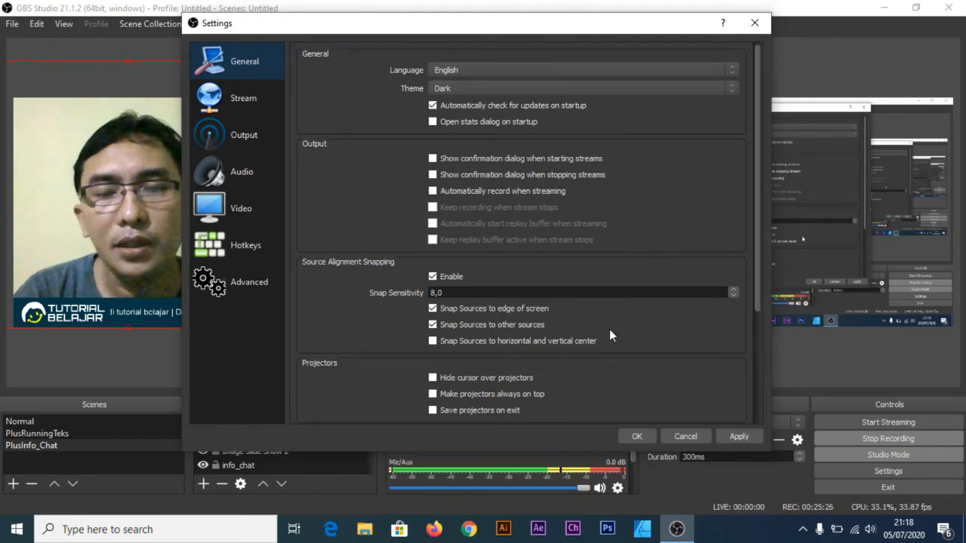
click(740, 438)
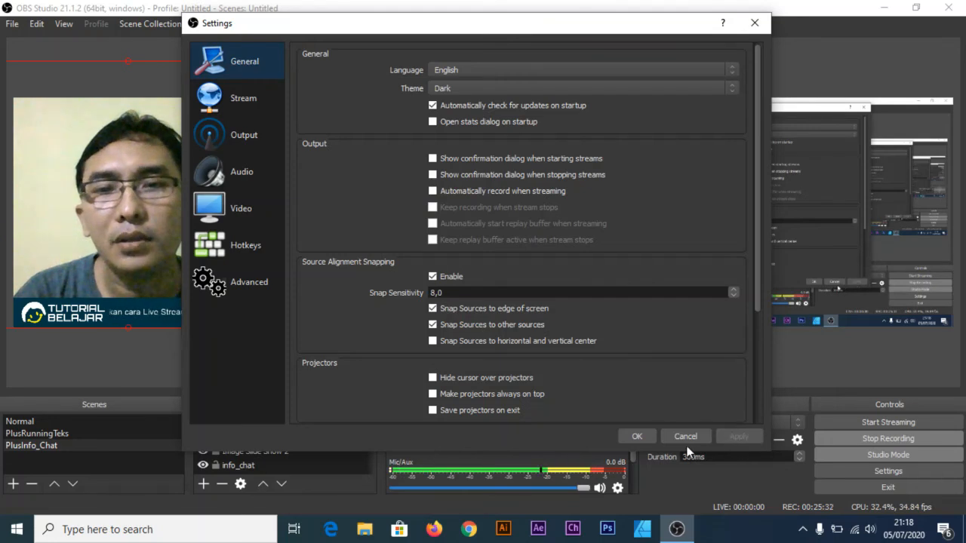
click(634, 436)
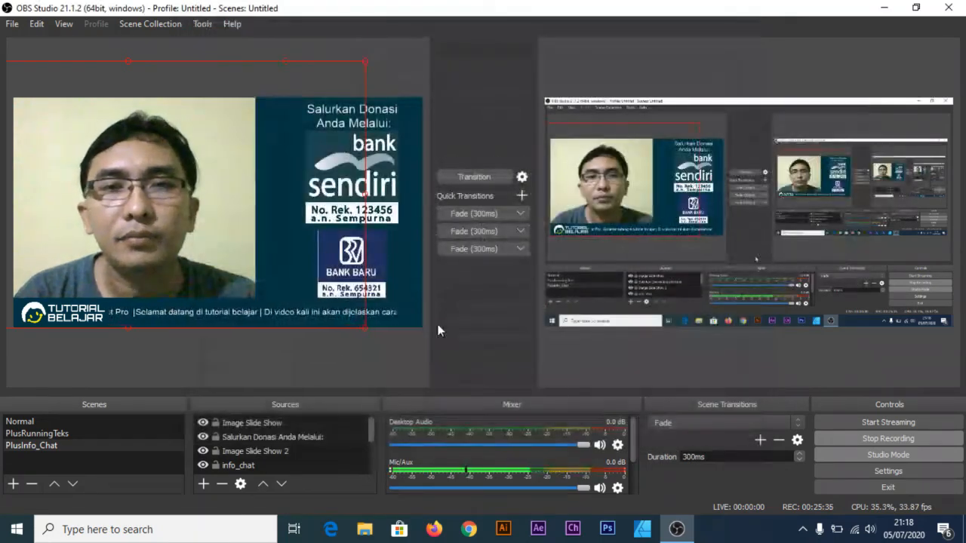